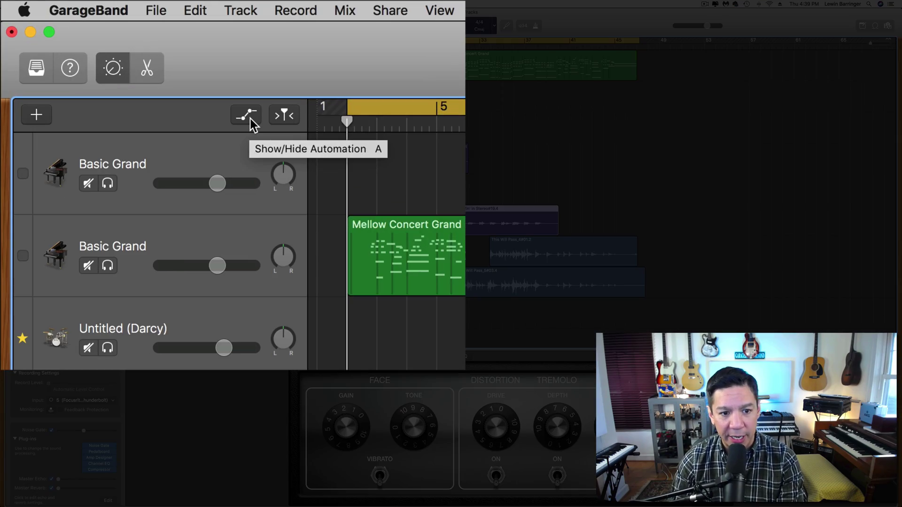
Show automation lanes on every track of 'This Will Pass', each displaying Volume
click(250, 118)
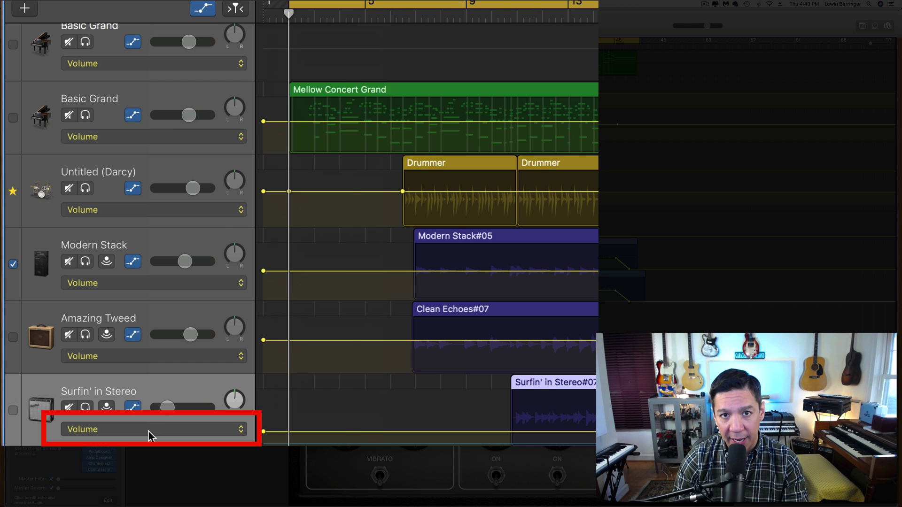
Open the Surfin' in Stereo automation menu to Pedalboard > Slot 1 - Vintage Drive
click(151, 430)
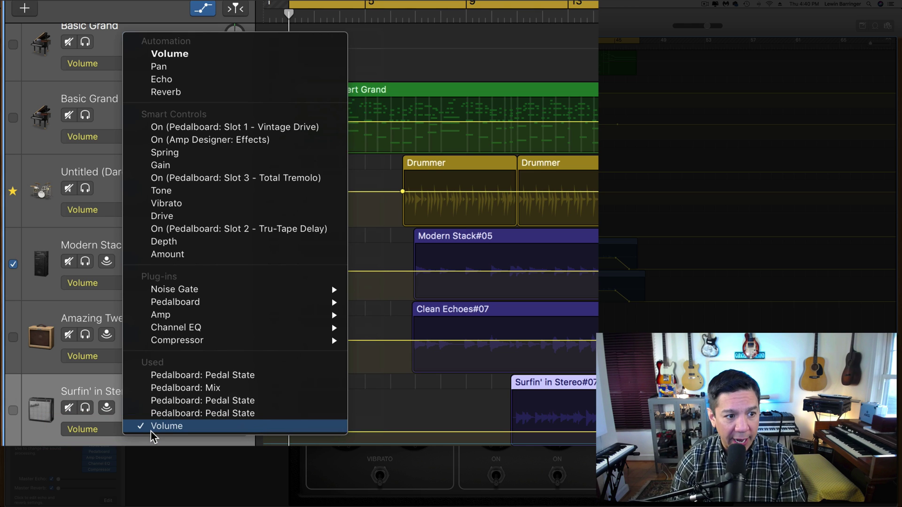
mouse_move(198, 304)
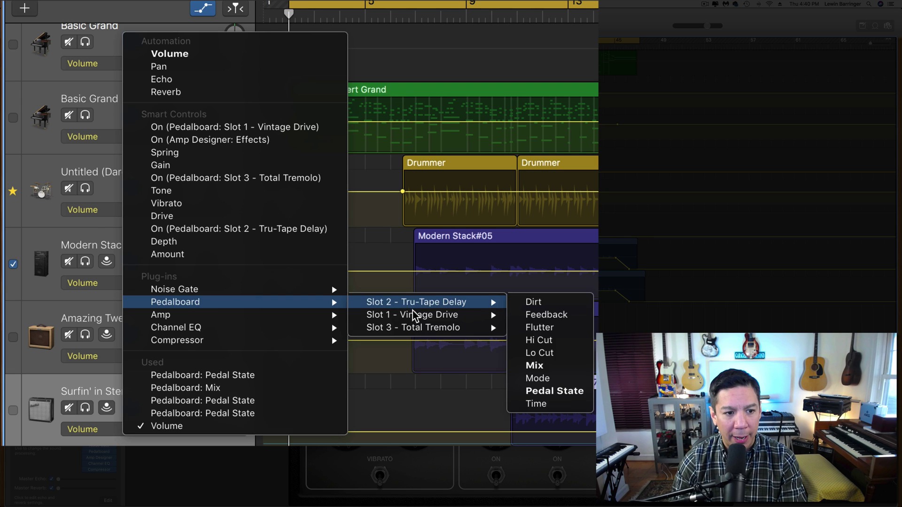
mouse_move(415, 317)
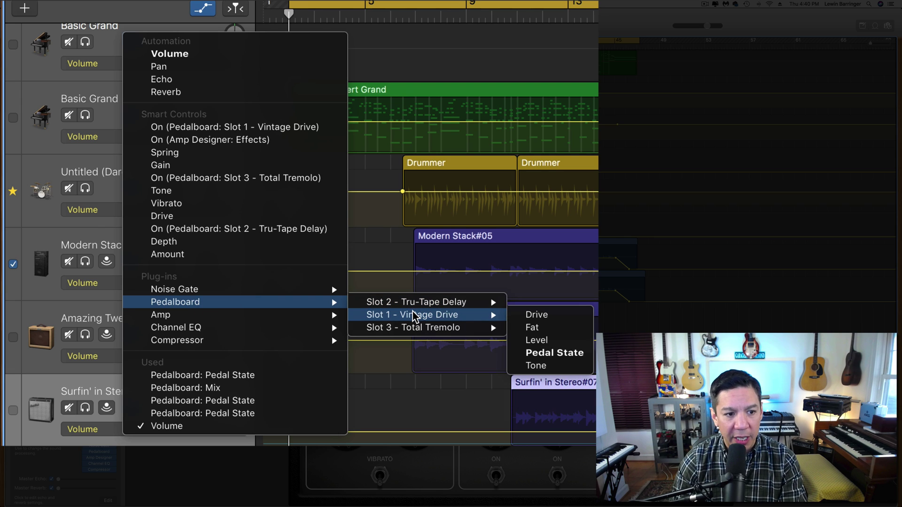
Automate Vintage Drive's Pedal State, turn off Cycle, and set the playhead to bar 13
click(564, 353)
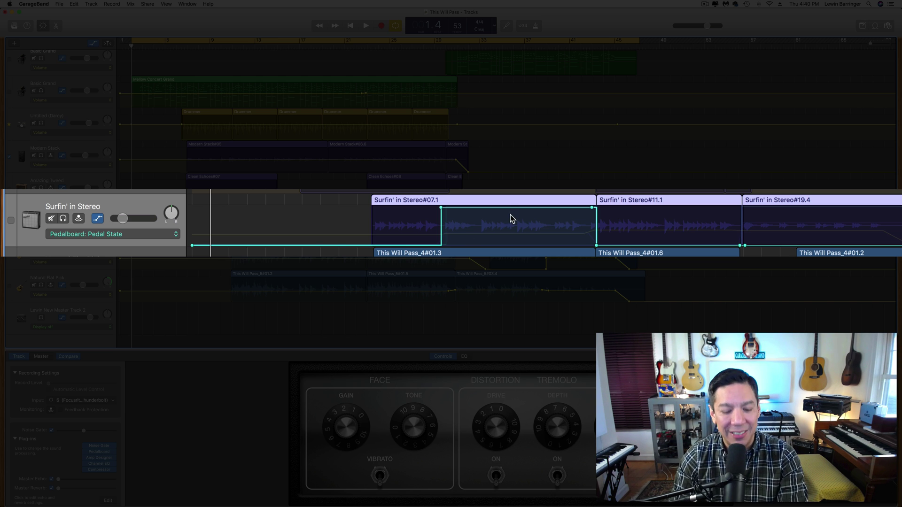
click(398, 26)
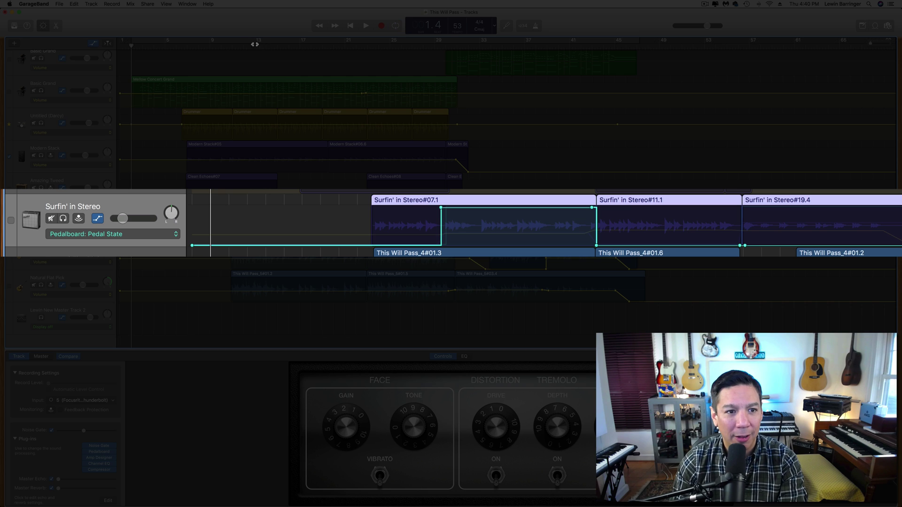
click(248, 48)
click(255, 48)
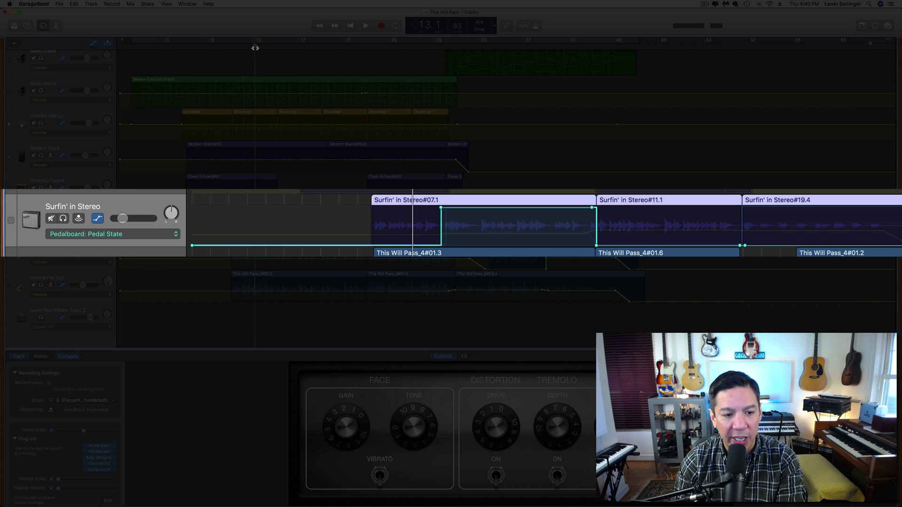
Solo Surfin' in Stereo, audition it from bar 13, then move the playhead to bar 22
key(s)
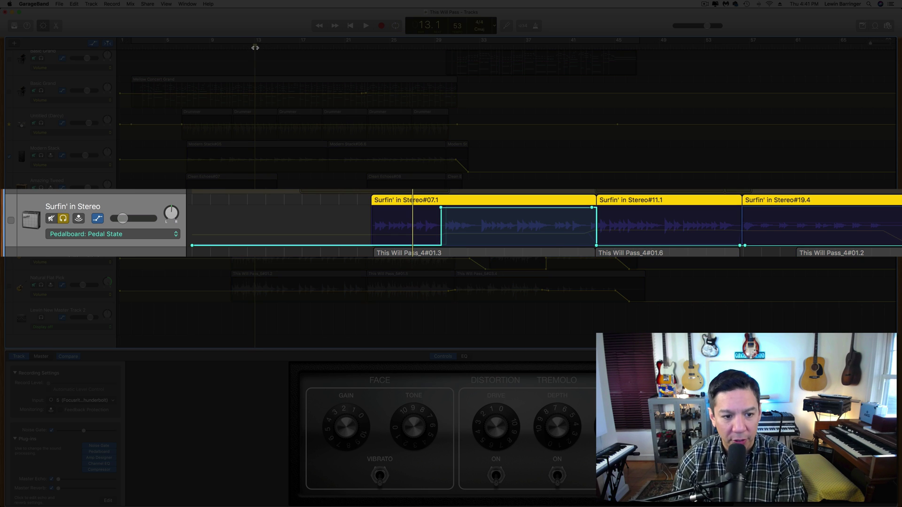
key(space)
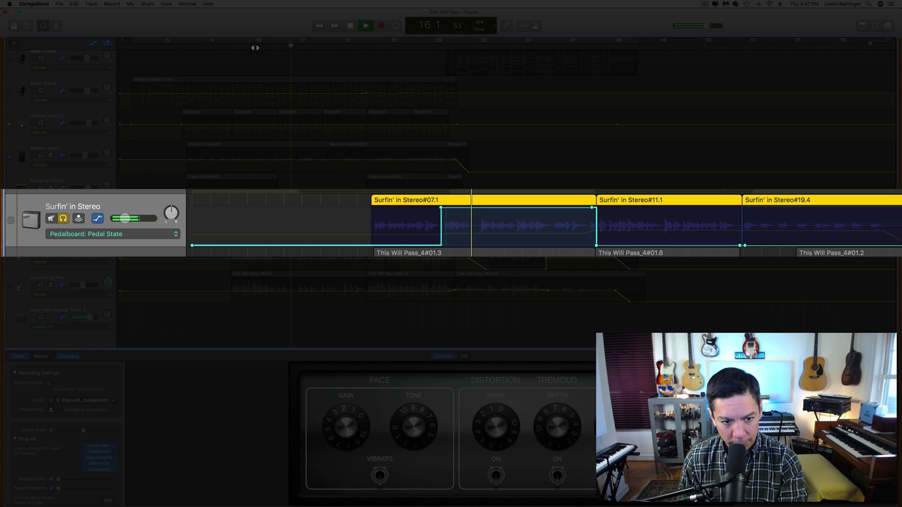
key(space)
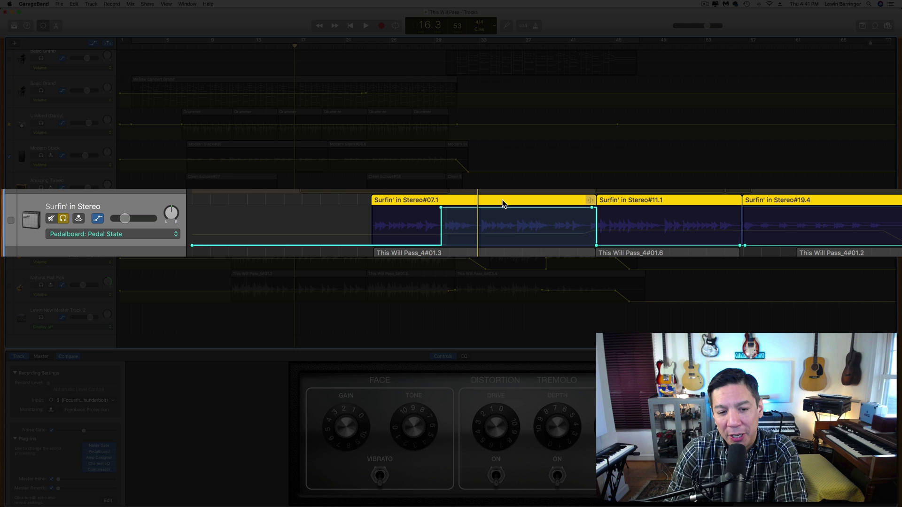
click(357, 47)
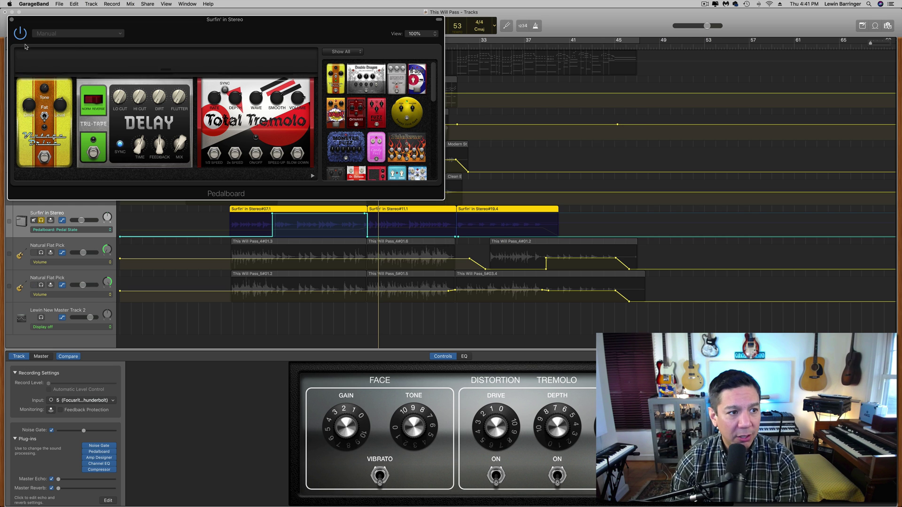
Close the Pedalboard and open the automation menu to Pedalboard > Slot 2 - Tru-Tape Delay
key(super+w)
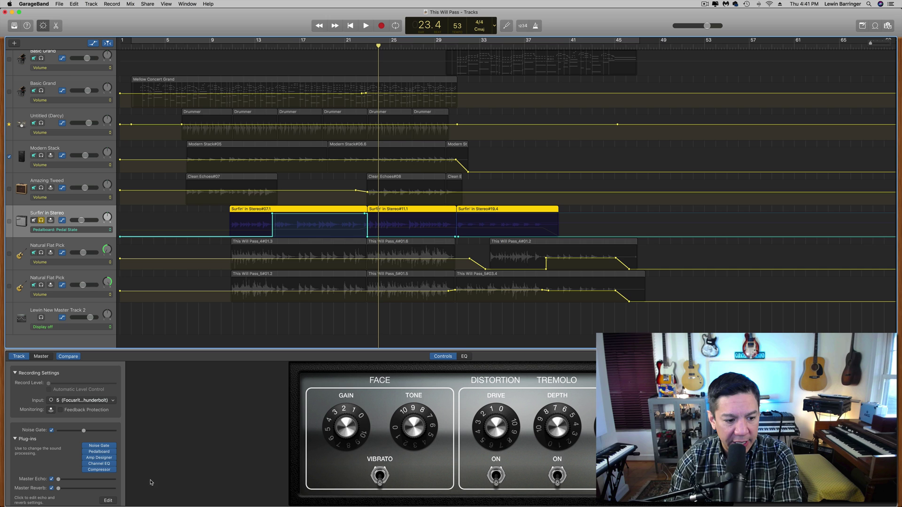
click(95, 230)
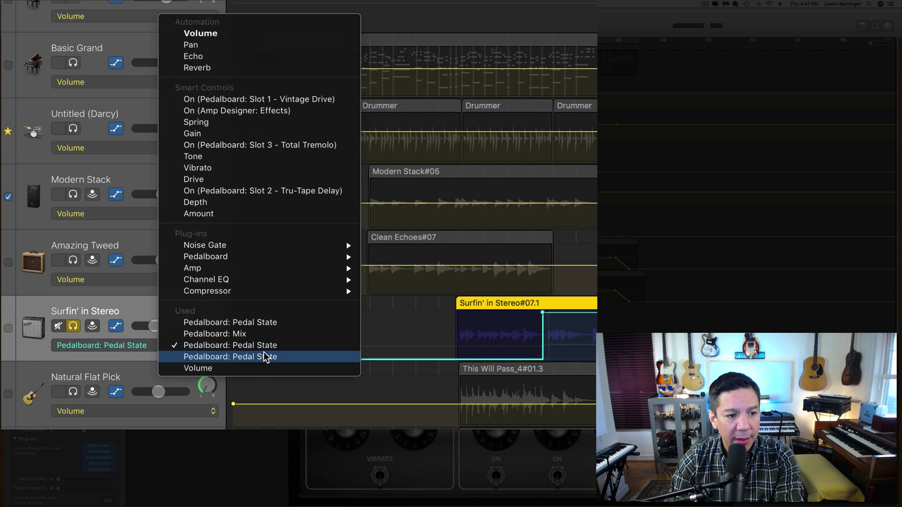
mouse_move(261, 262)
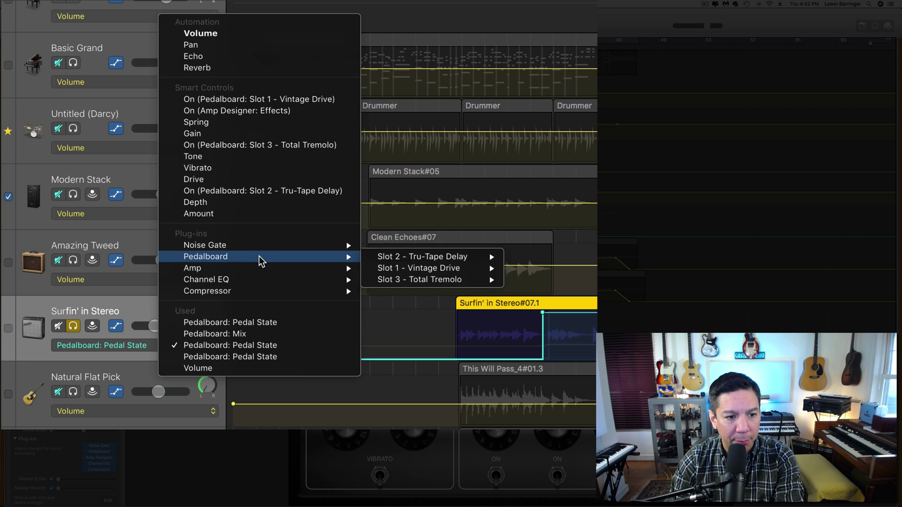
mouse_move(444, 261)
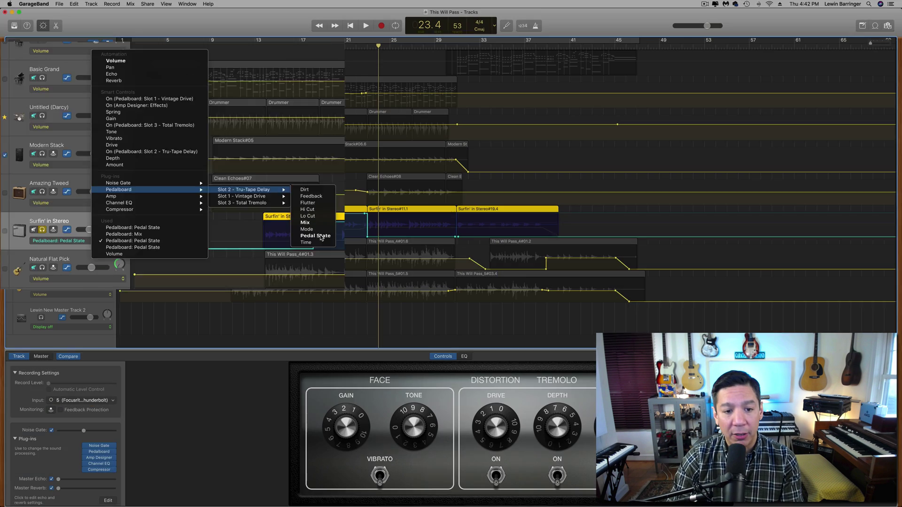
Automate Tru-Tape Delay's Pedal State and audition the soloed guitar from bar 17
click(556, 337)
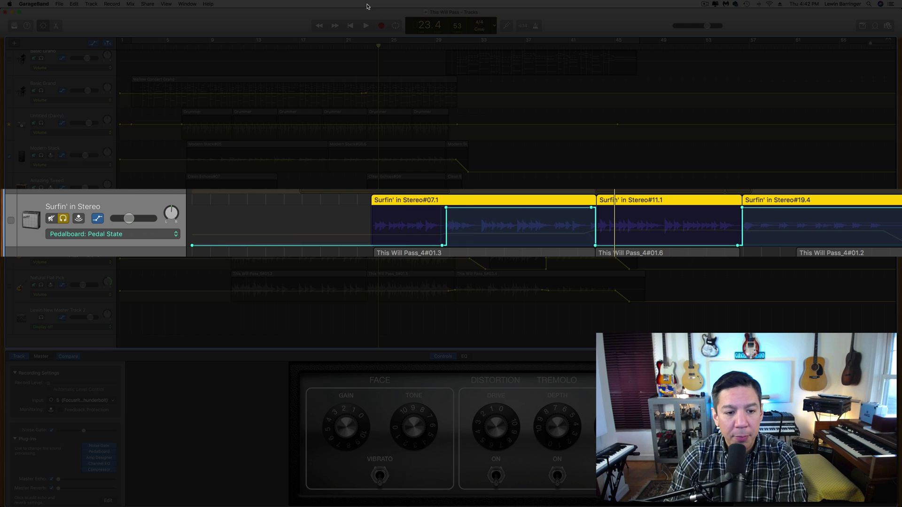
click(306, 47)
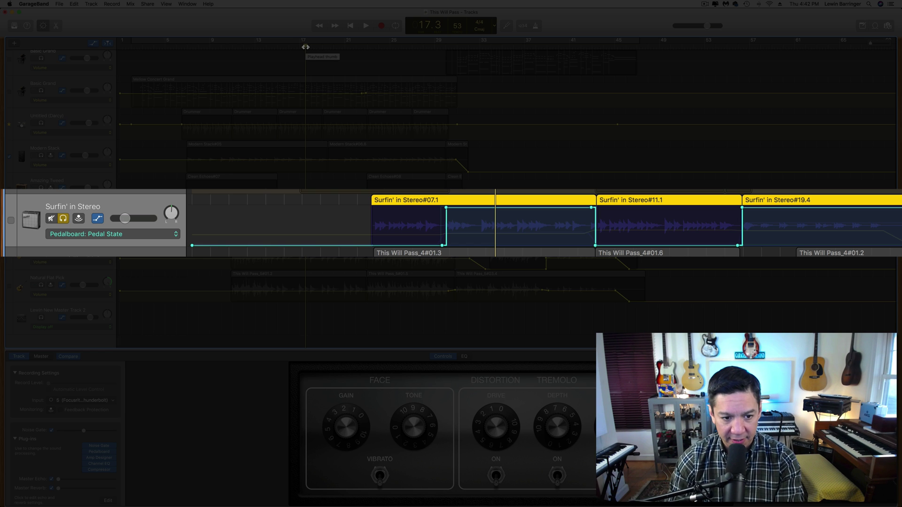
key(space)
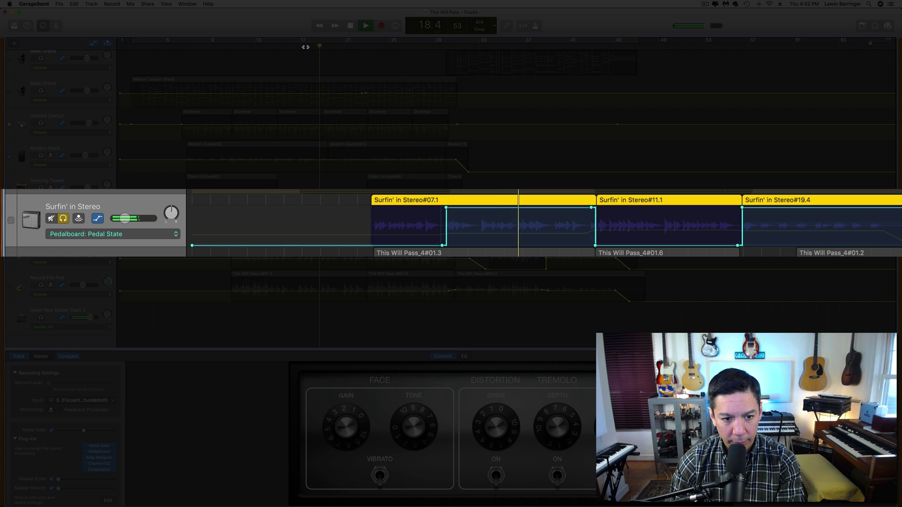
key(space)
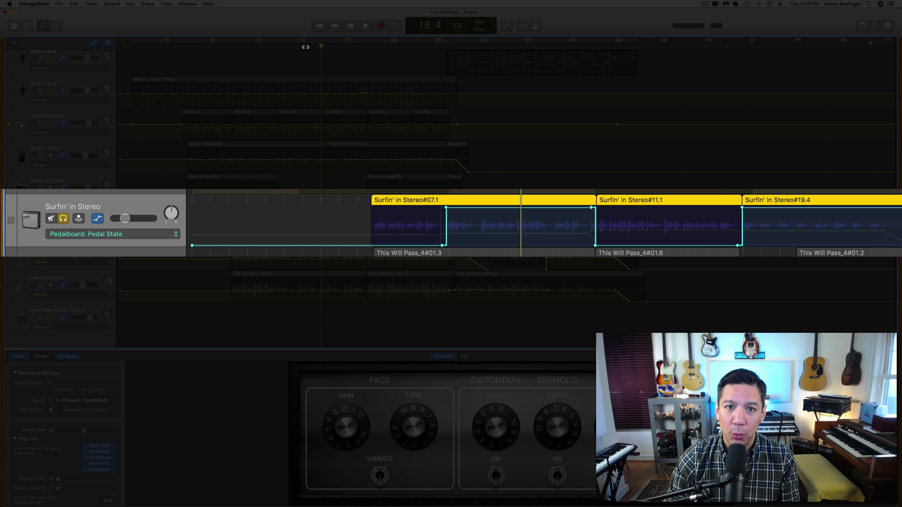
Unsolo the track, play the full mix from bar 18, then park the playhead at bar 30
key(s)
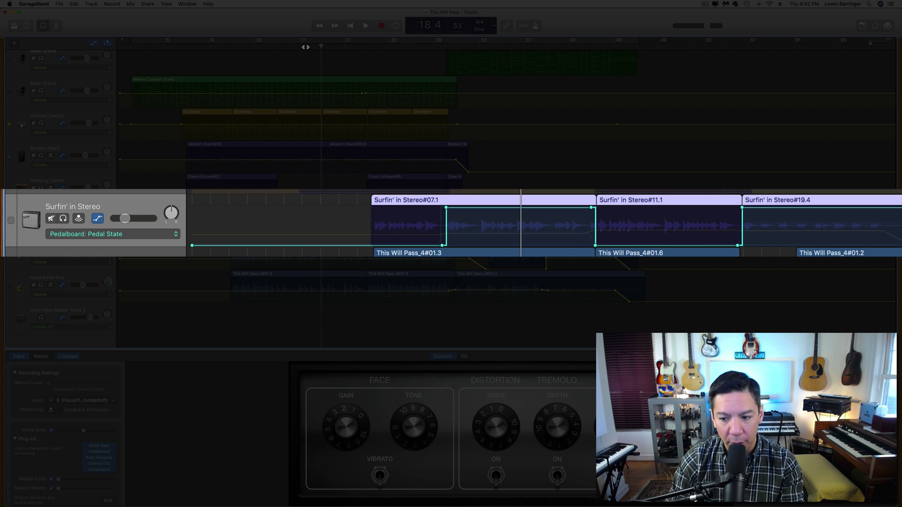
key(space)
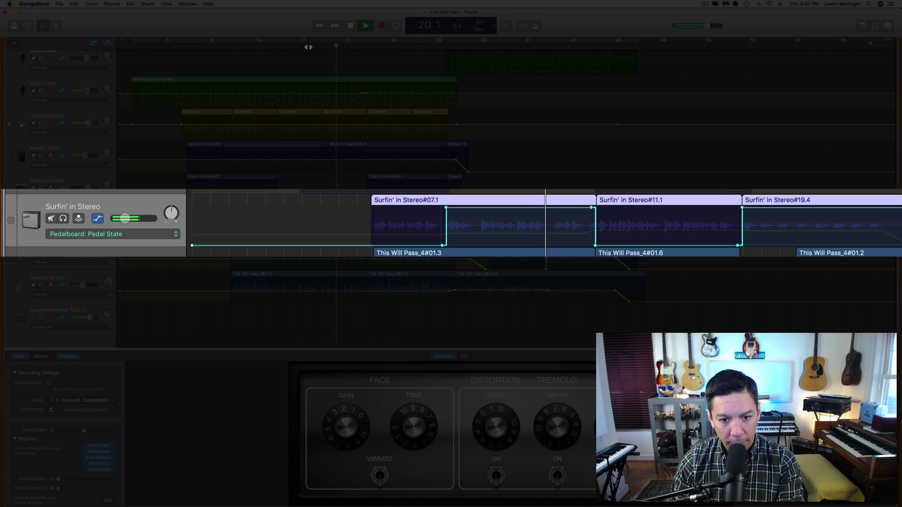
key(space)
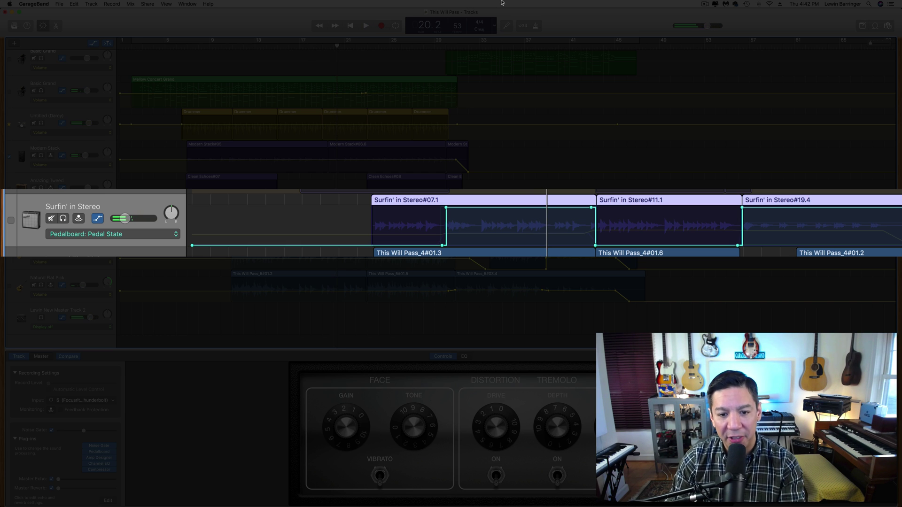
click(446, 46)
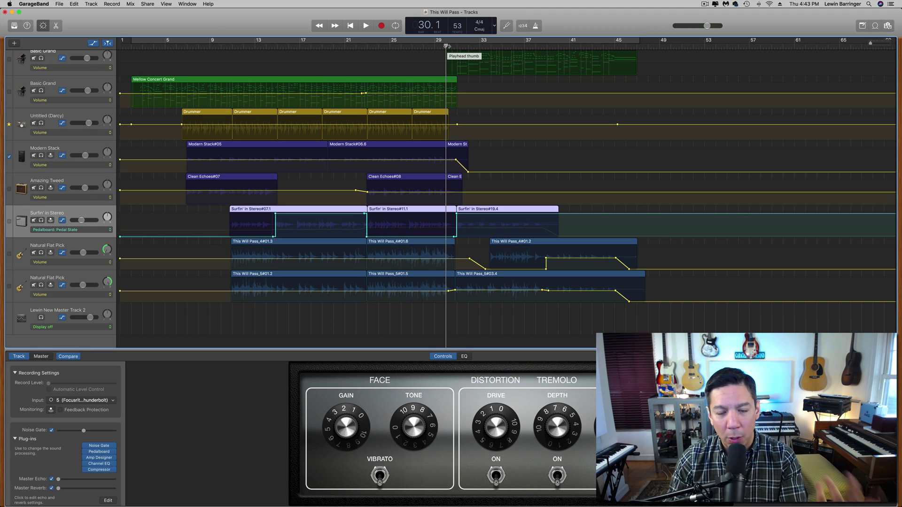
click(452, 47)
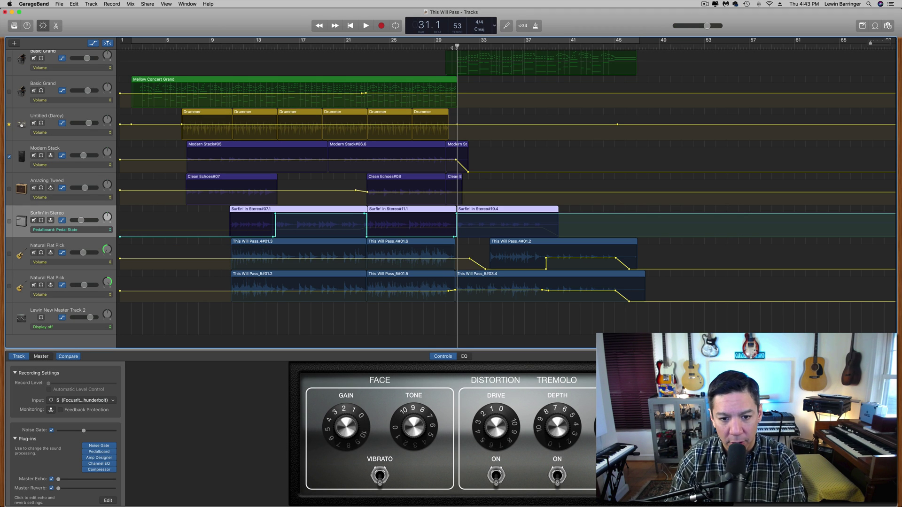
click(448, 47)
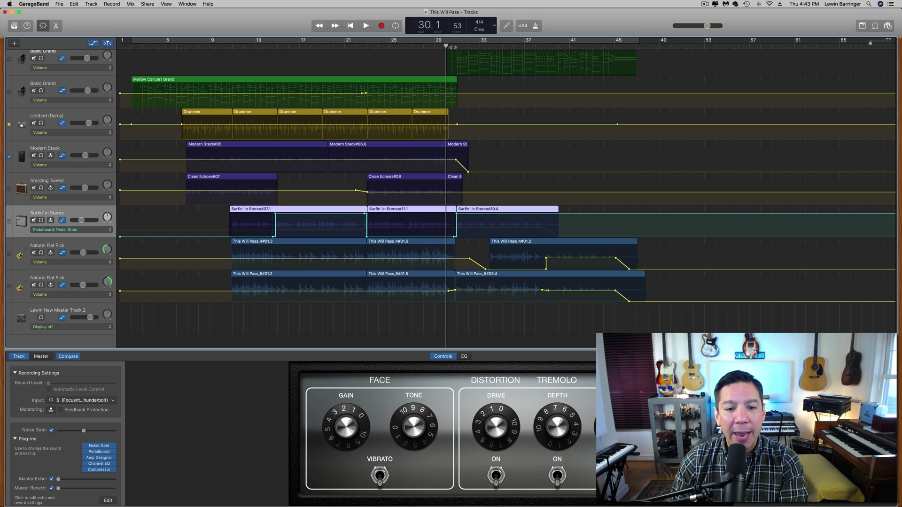
Open the Surfin' in Stereo Pedalboard to inspect its pedals, then close it
click(99, 451)
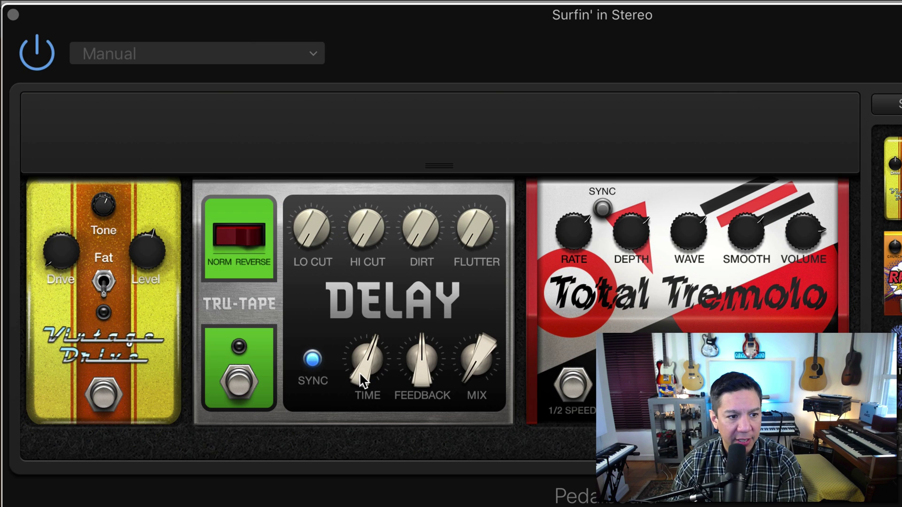
mouse_move(138, 148)
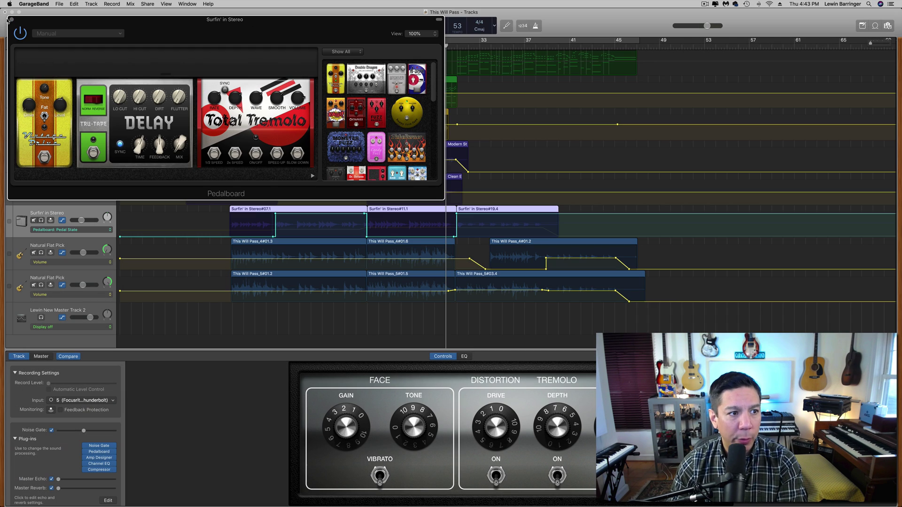
click(14, 14)
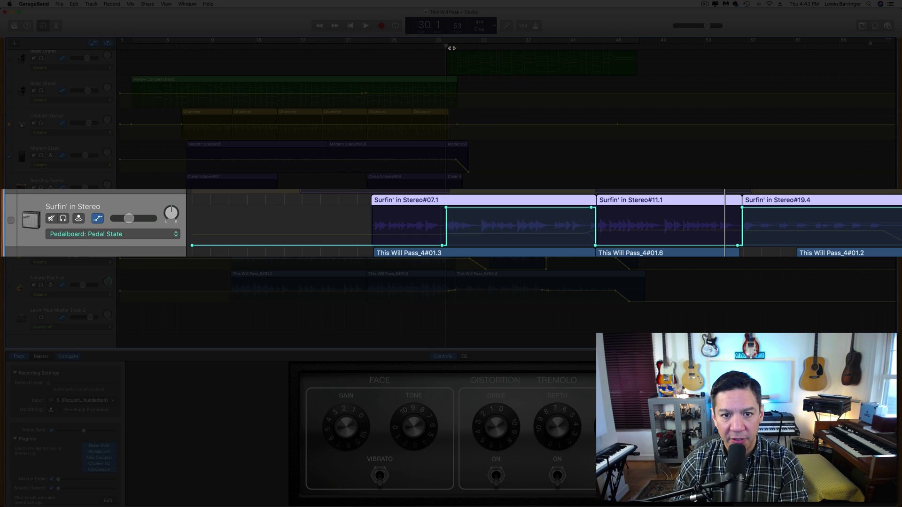
Audition the soloed track from bar 30, then open its automation parameter list
click(452, 47)
drag(452, 47, 447, 45)
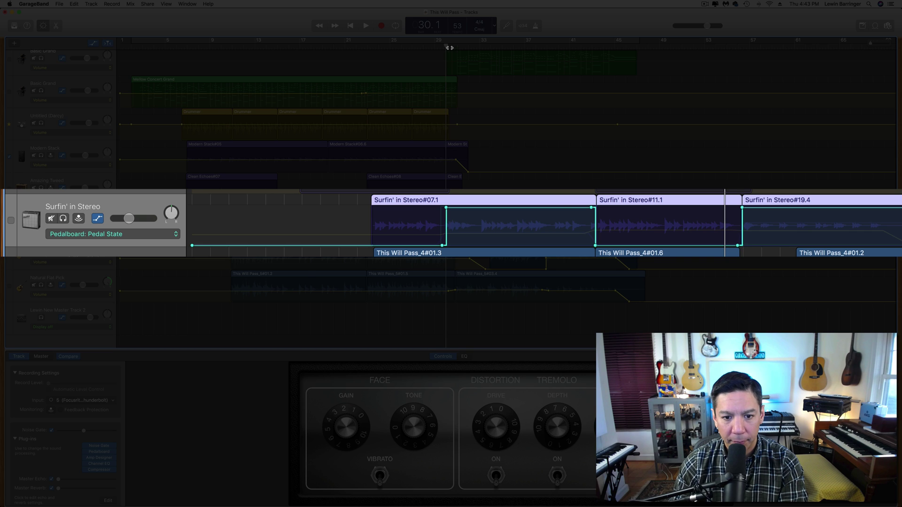
key(space)
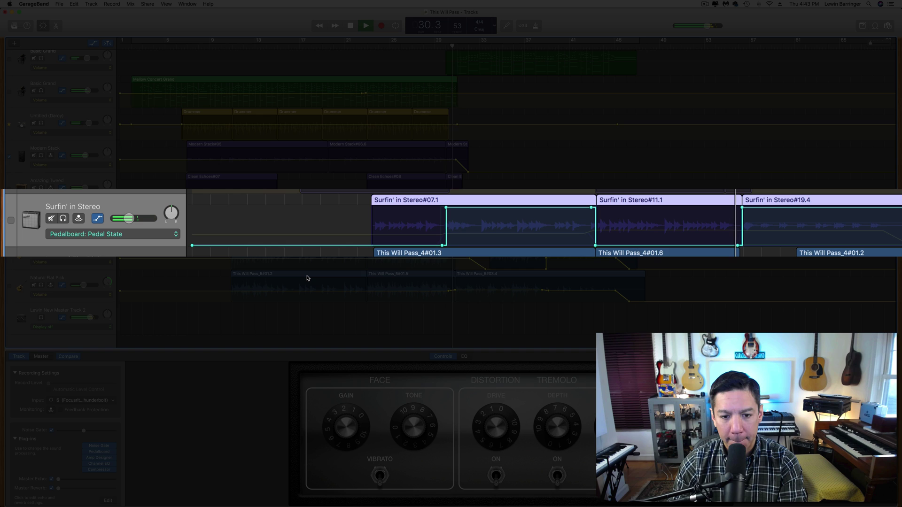
key(s)
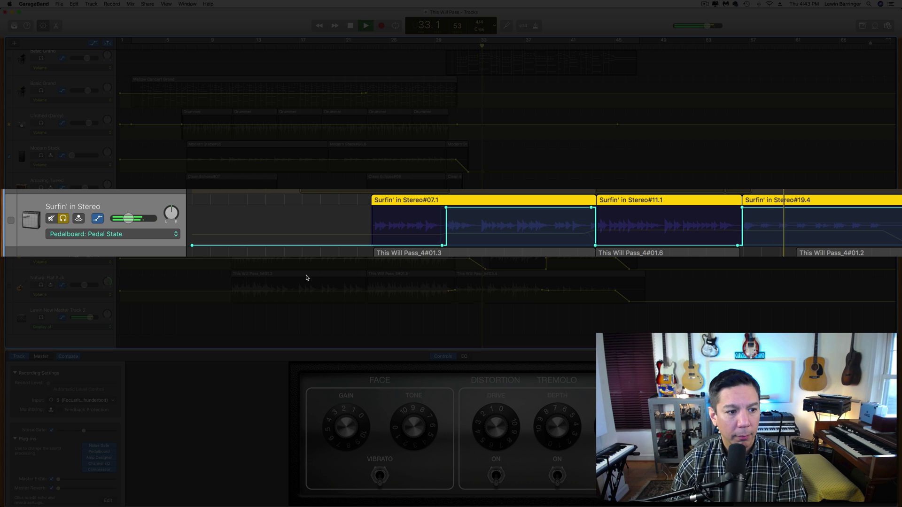
key(space)
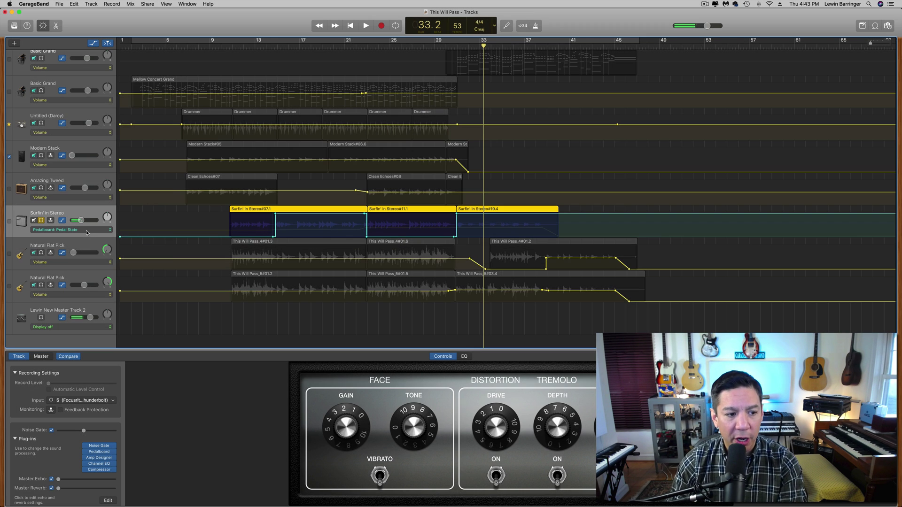
click(87, 230)
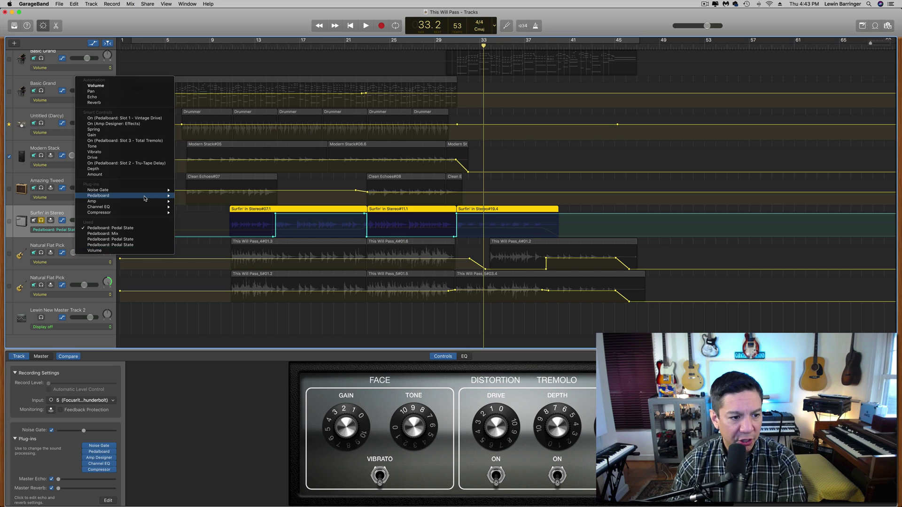
Show the Tru-Tape Delay Mix automation lane and select its mix automation in the regions
mouse_move(155, 195)
mouse_move(224, 197)
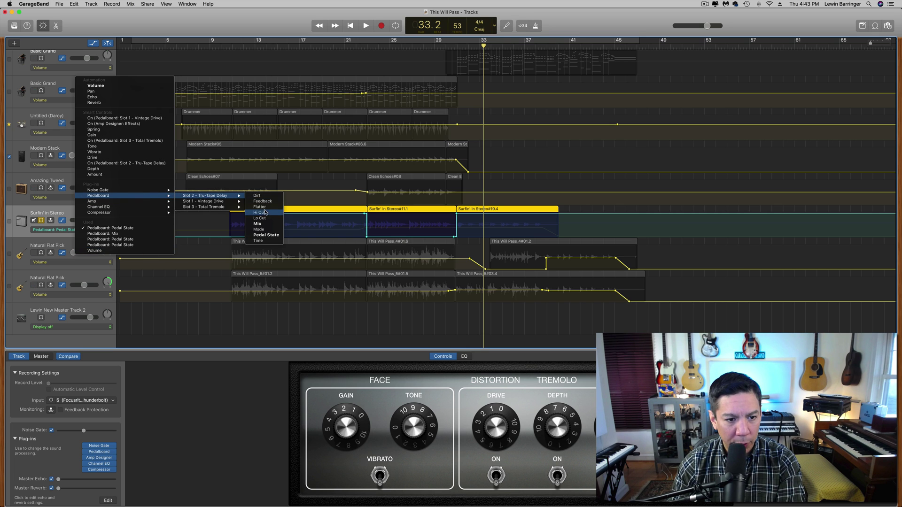
click(271, 224)
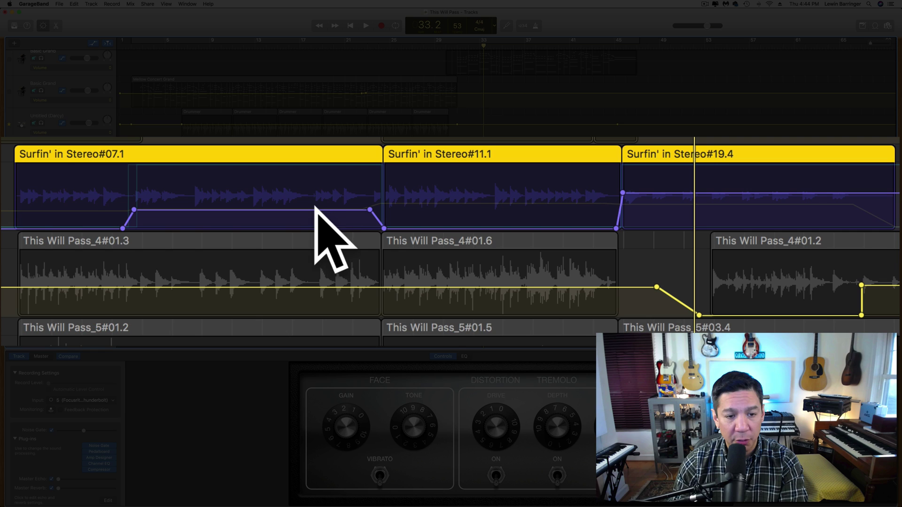
click(306, 215)
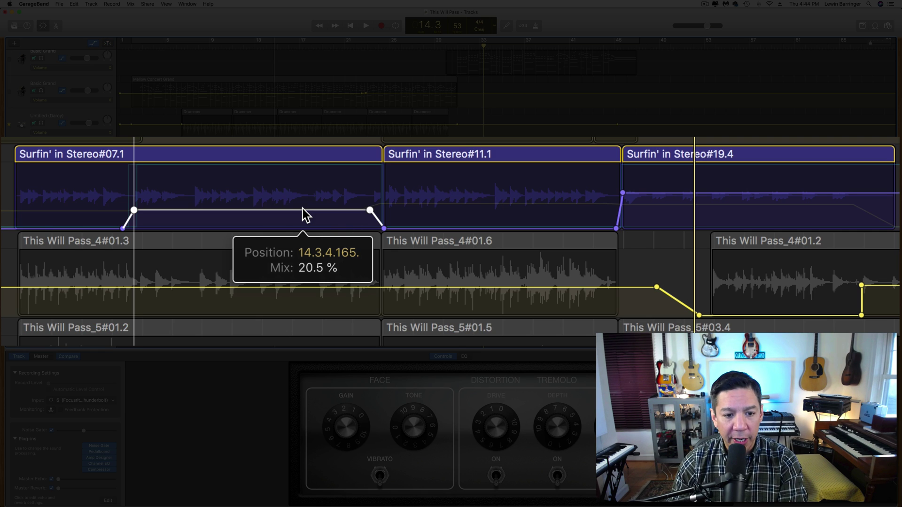
click(823, 193)
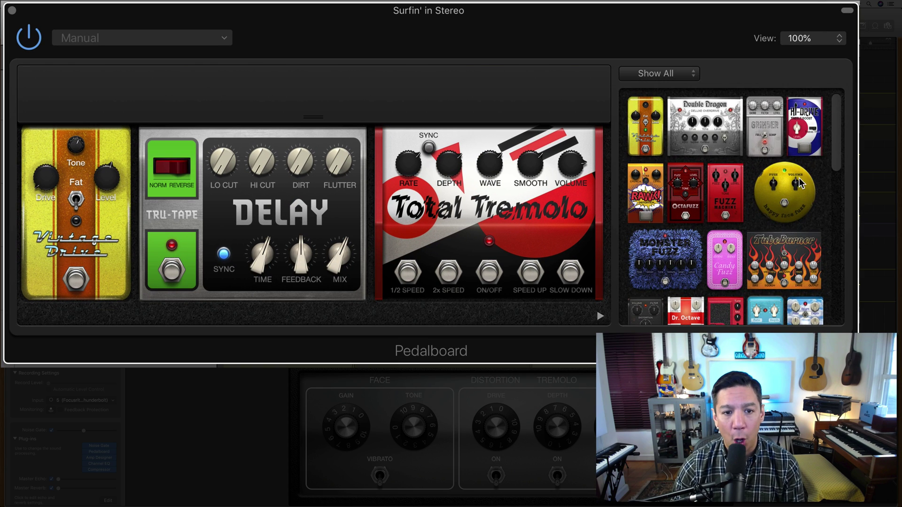
Scroll the pedal browser down to the Spring Box, Squash and mixer pedals and read their descriptions
scroll(386, 111, down, 5)
scroll(744, 188, down, 3)
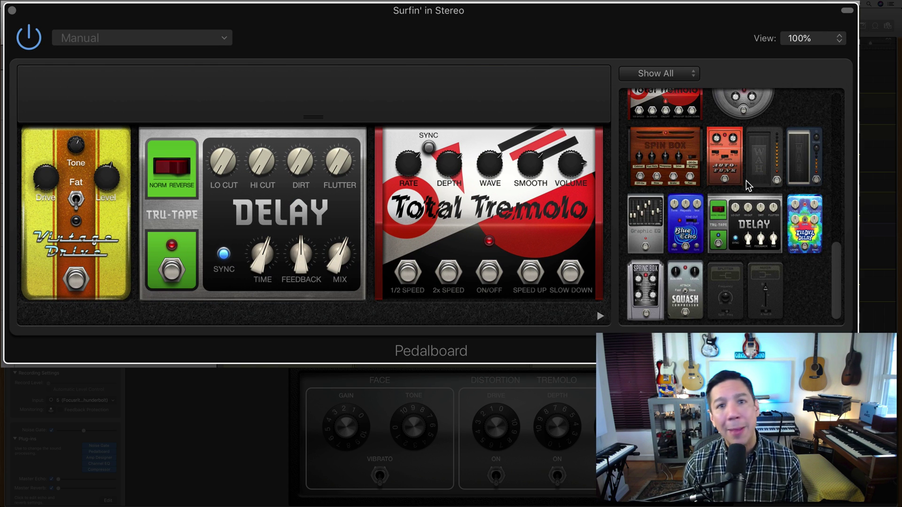
mouse_move(748, 186)
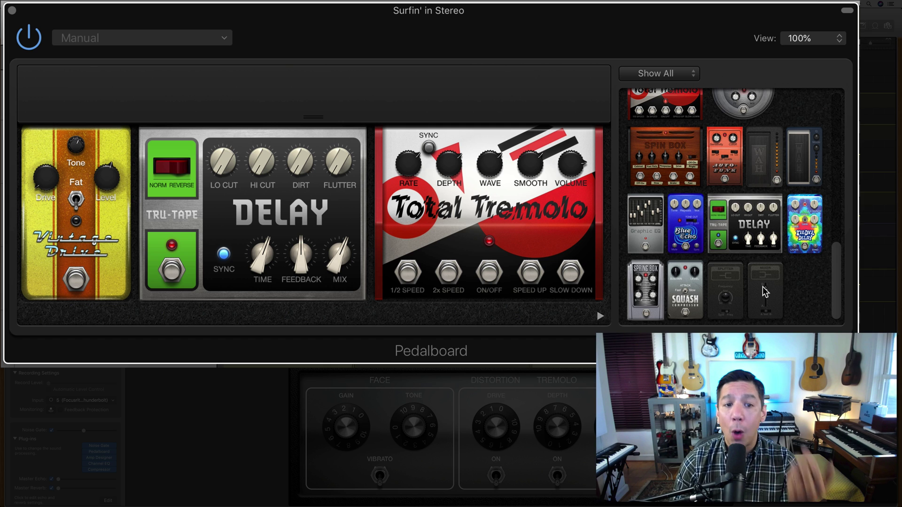
mouse_move(764, 291)
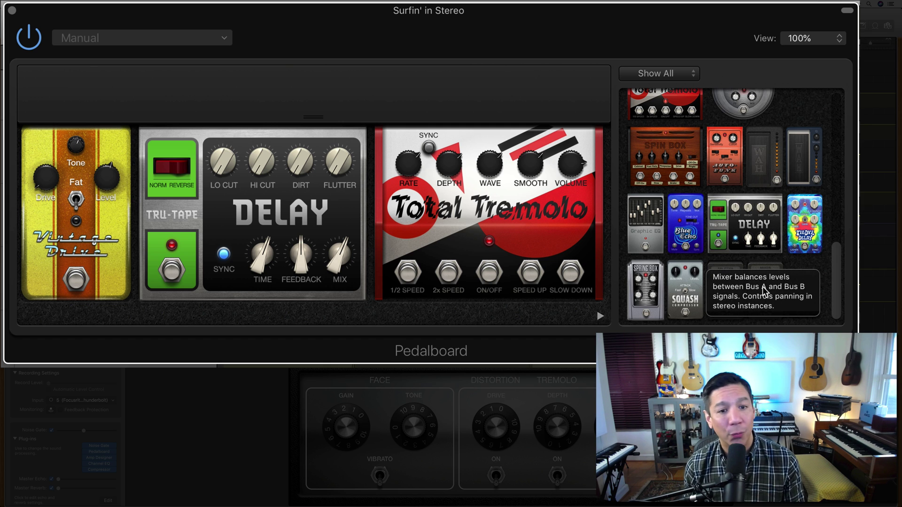